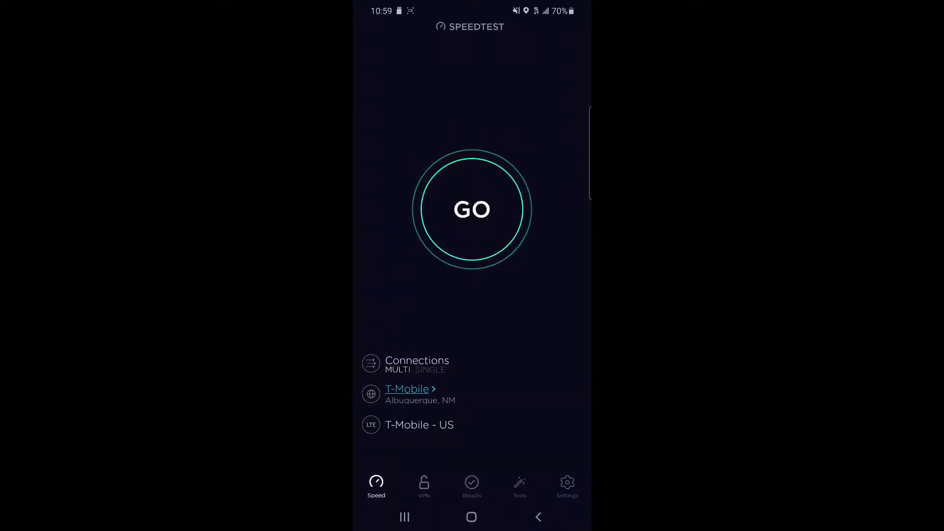
# Run the Ookla Speedtest over T-Mobile LTE, getting 4.88/6.85 Mbps.
pyautogui.click(472, 210)
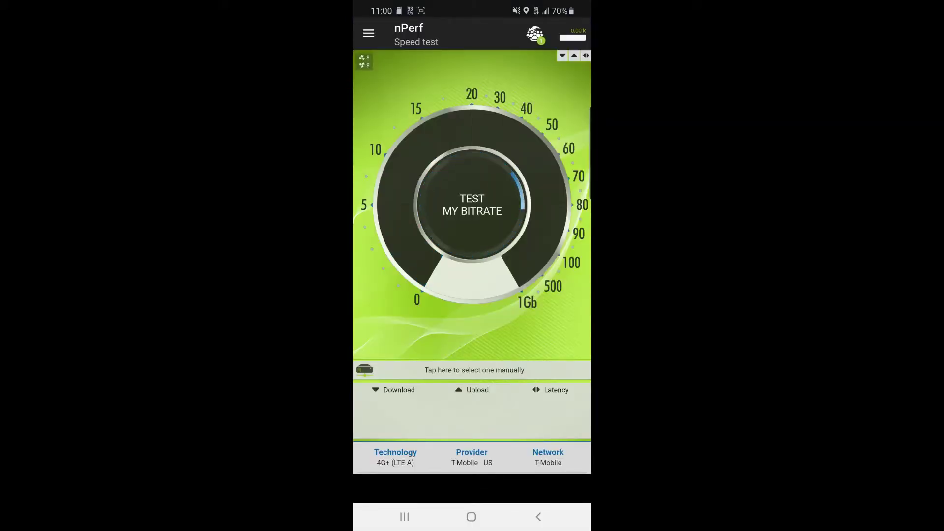
# Run nPerf's bitrate test to Dallas on T-Mobile 4G+.
pyautogui.click(472, 204)
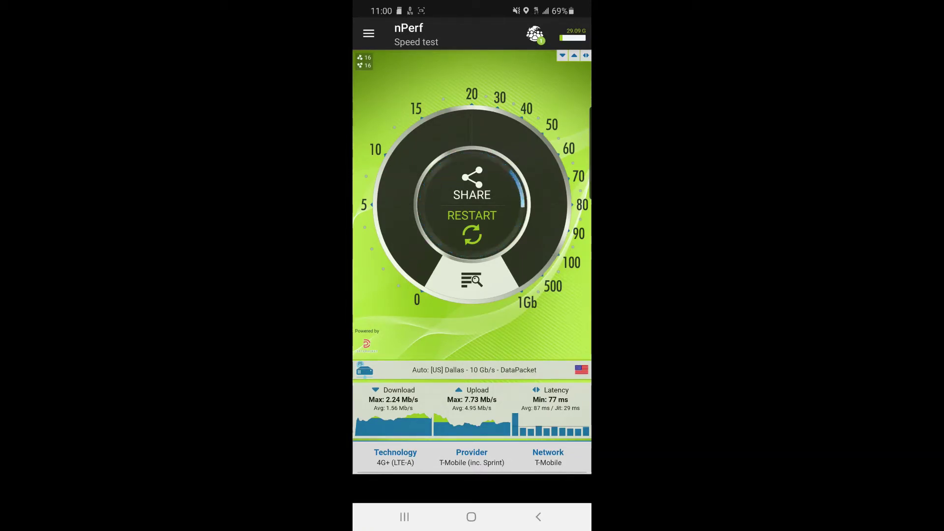
# Switch nPerf to Full test and launch it against the Dallas server.
pyautogui.click(369, 34)
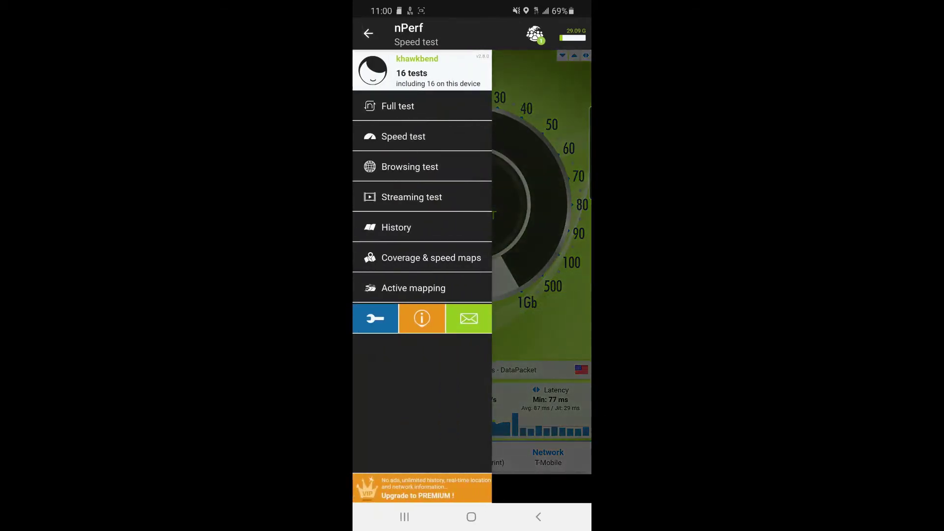
pyautogui.click(398, 106)
pyautogui.click(473, 207)
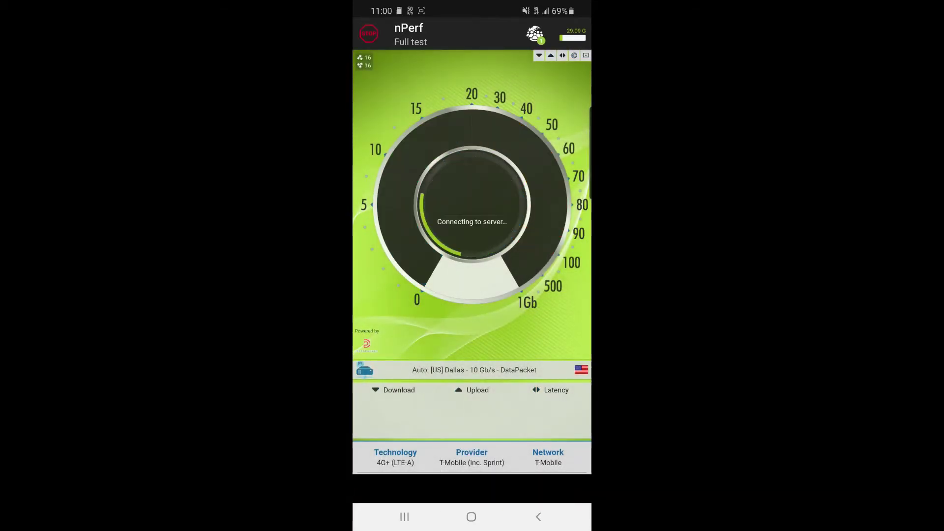